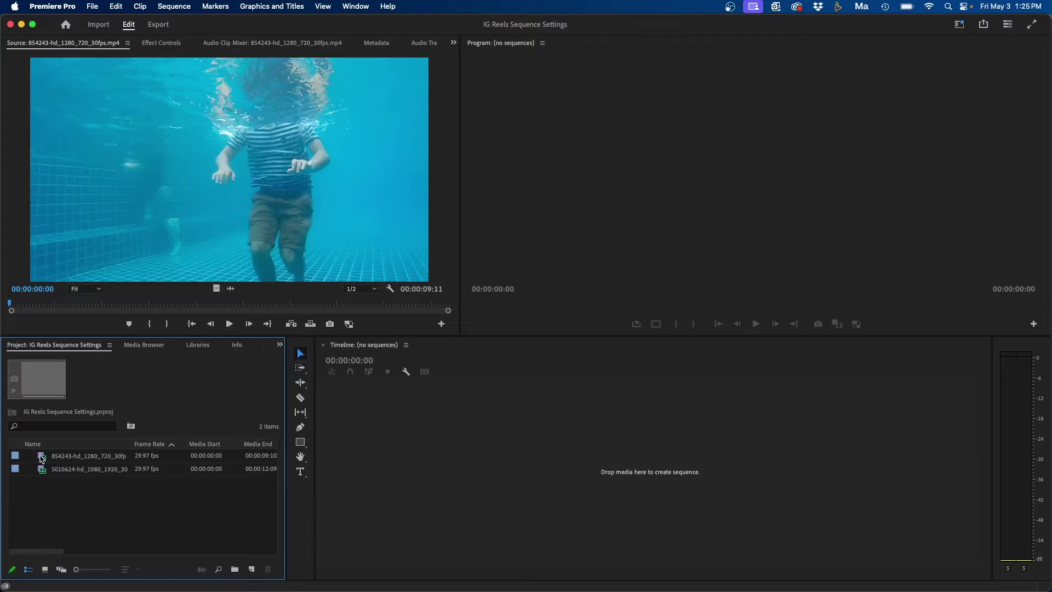
# - Preview the 1280x720 underwater clip, then the vertical sunset clip up to 00:00:08:18
pyautogui.doubleClick(42, 459)
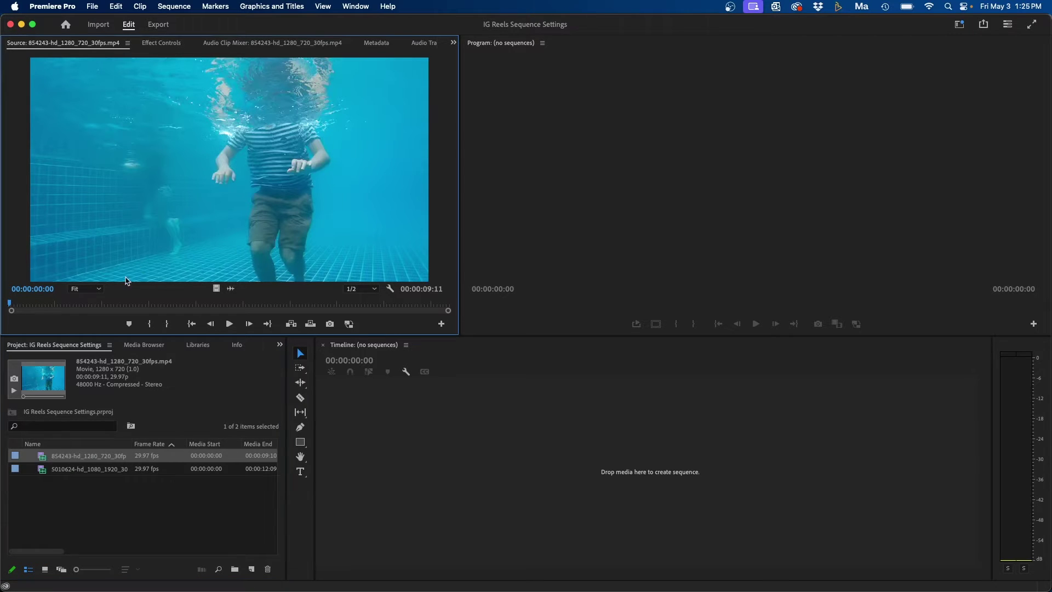
pyautogui.moveTo(98, 305); pyautogui.dragTo(197, 305)
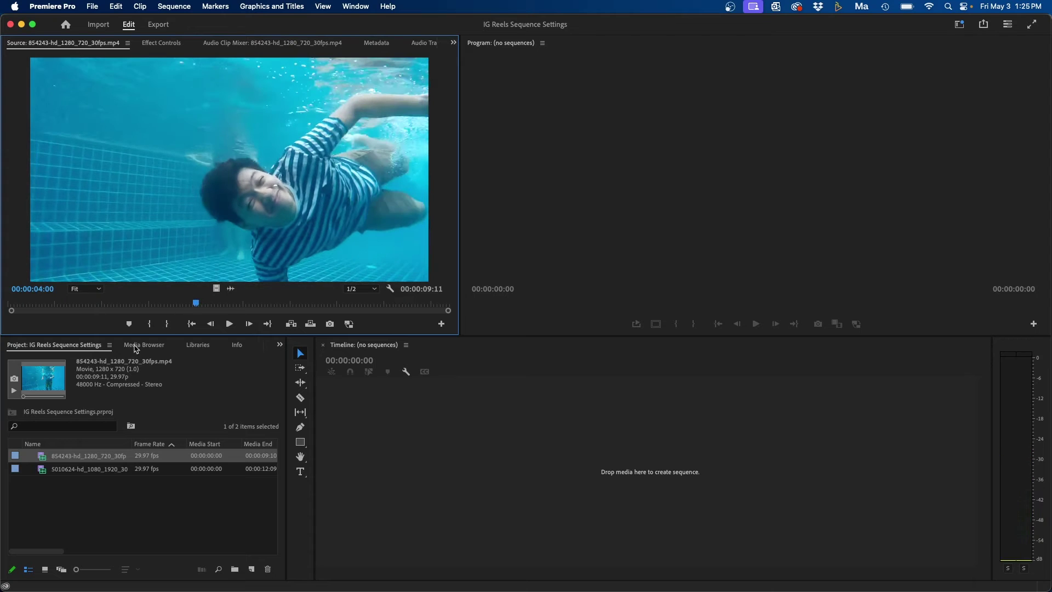
pyautogui.doubleClick(37, 470)
pyautogui.moveTo(99, 303); pyautogui.dragTo(316, 303)
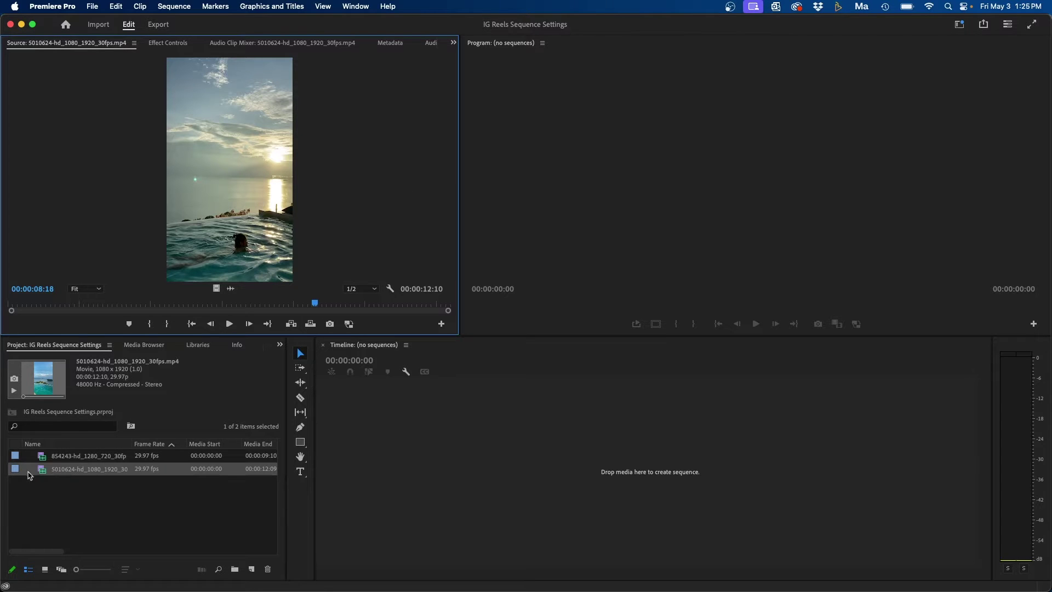
pyautogui.click(43, 524)
# - Drag the vertical 5010624 clip into the empty timeline to build a matching 1080x1920 sequence
pyautogui.click(41, 468)
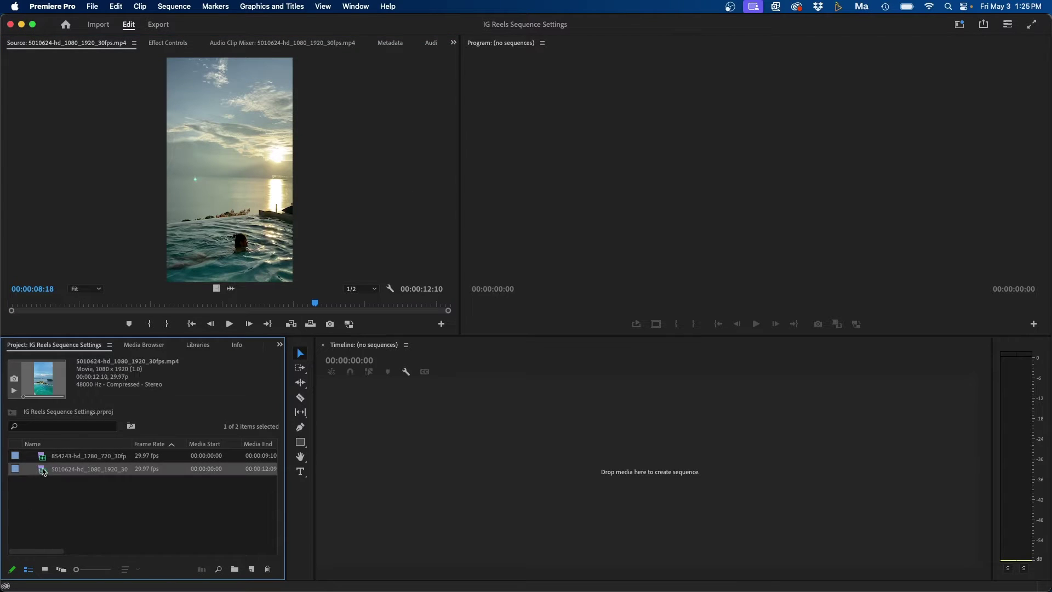
pyautogui.moveTo(43, 471); pyautogui.dragTo(480, 449)
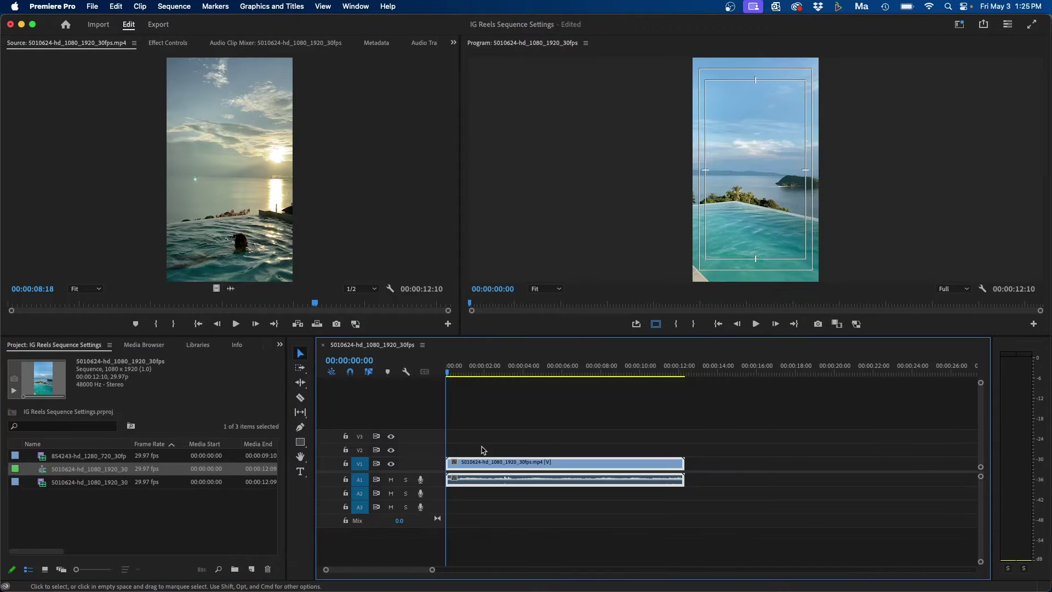
pyautogui.click(500, 423)
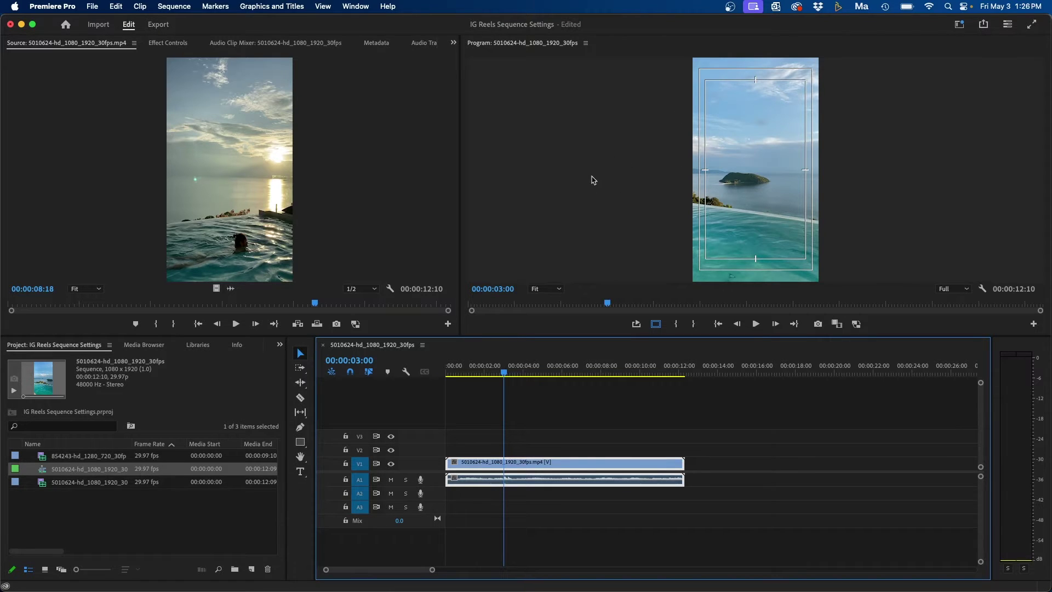
pyautogui.click(183, 5)
# - Open Sequence Settings and check the 1080 x 1920 frame size
pyautogui.click(181, 19)
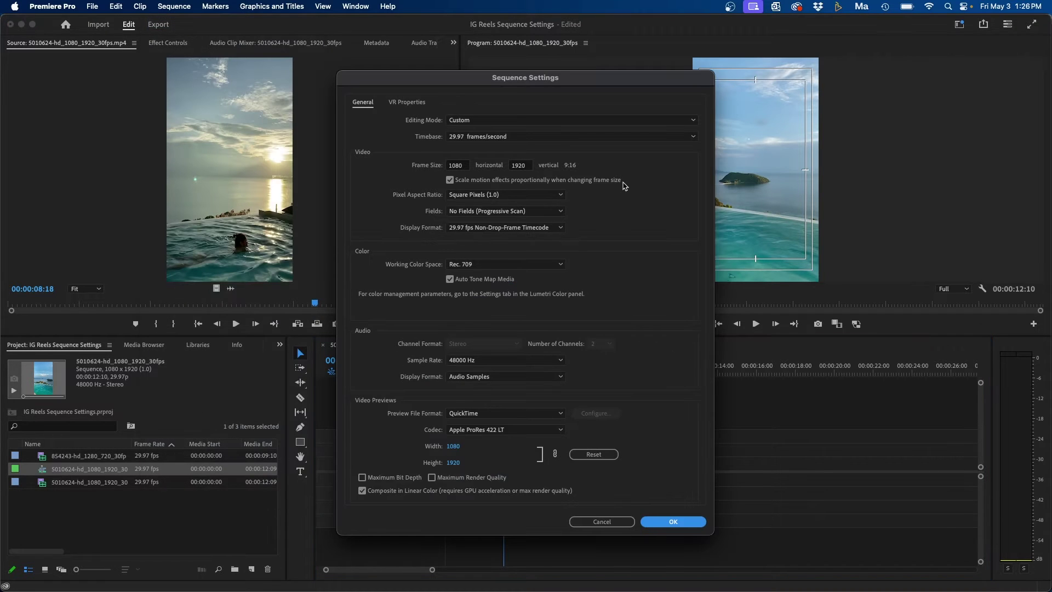
pyautogui.click(451, 166)
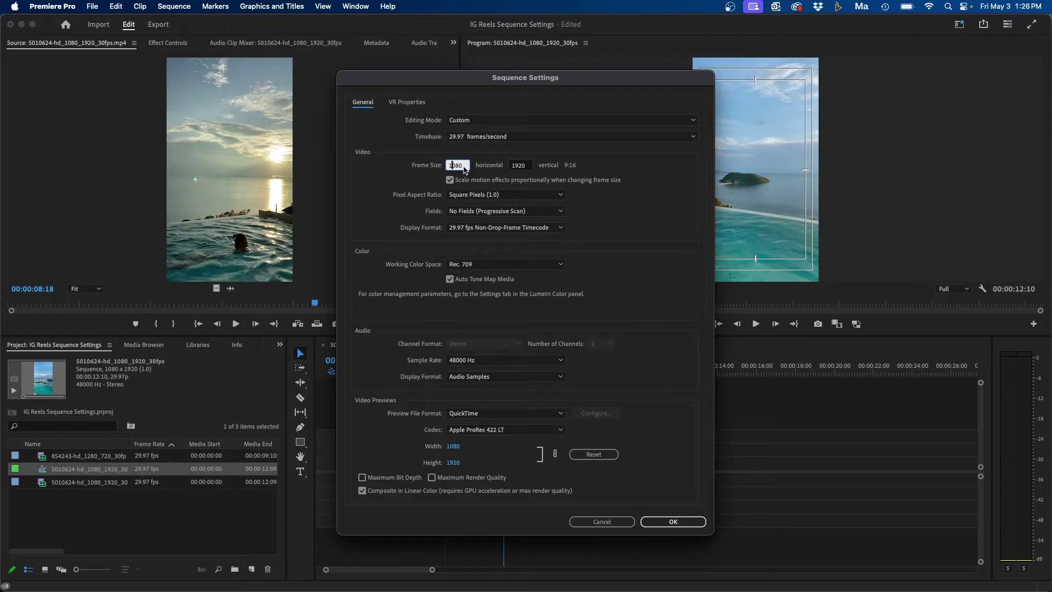
pyautogui.moveTo(465, 169); pyautogui.dragTo(448, 167)
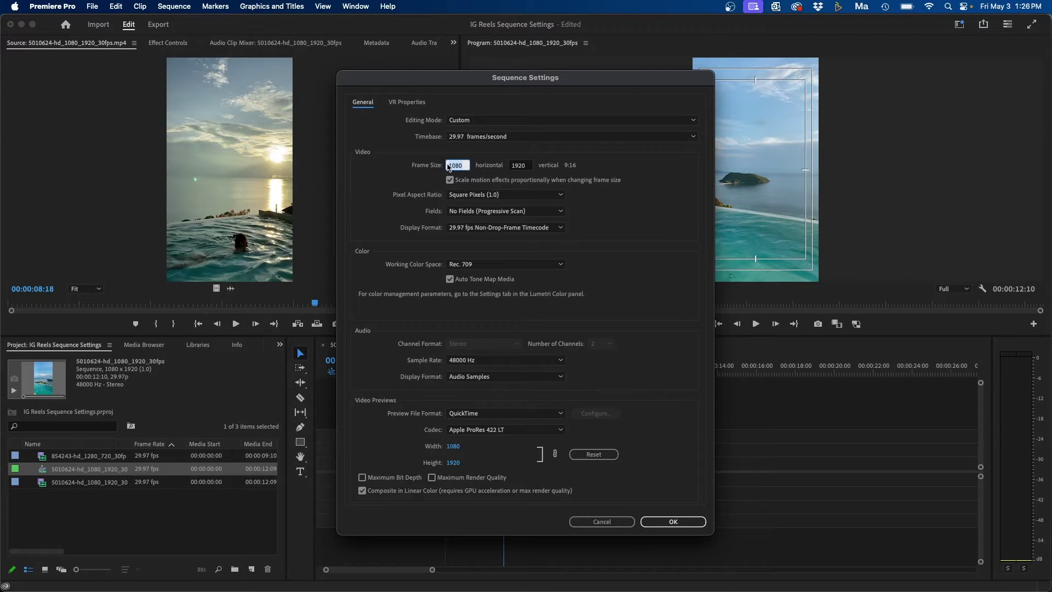
pyautogui.click(529, 169)
pyautogui.moveTo(525, 167); pyautogui.dragTo(491, 162)
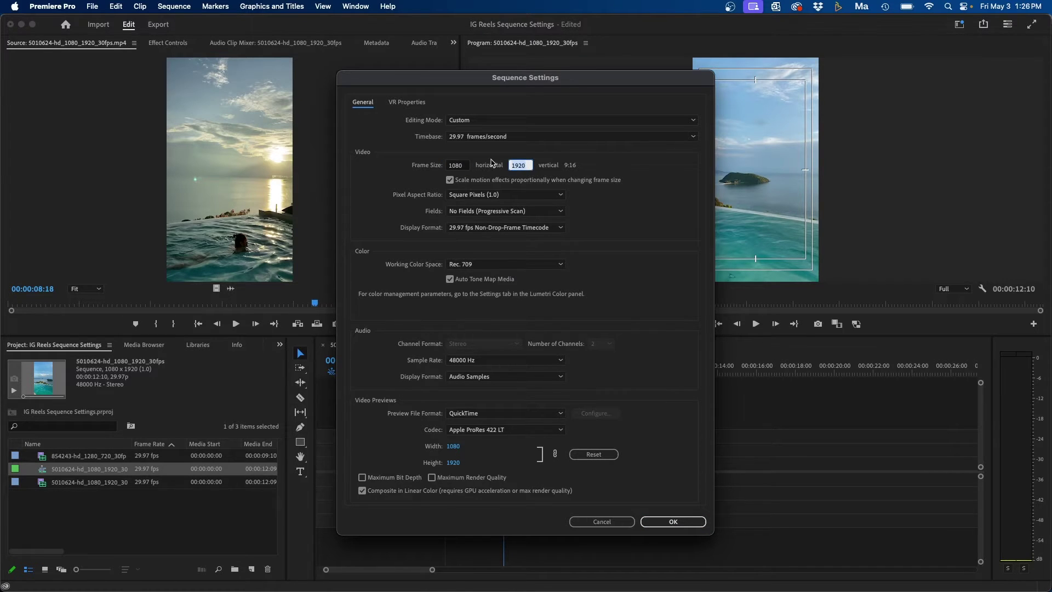
# - Confirm square pixels, progressive scan, 29.97 fps non-drop-frame timecode and timebase; toggle Auto Tone Map Media
pyautogui.click(454, 199)
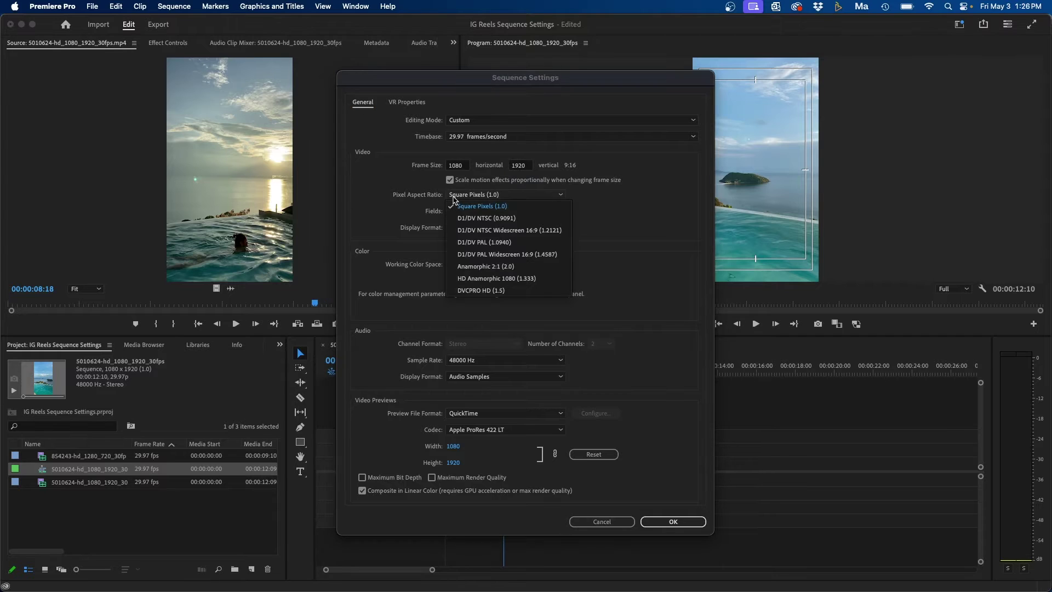
pyautogui.click(459, 200)
pyautogui.click(462, 212)
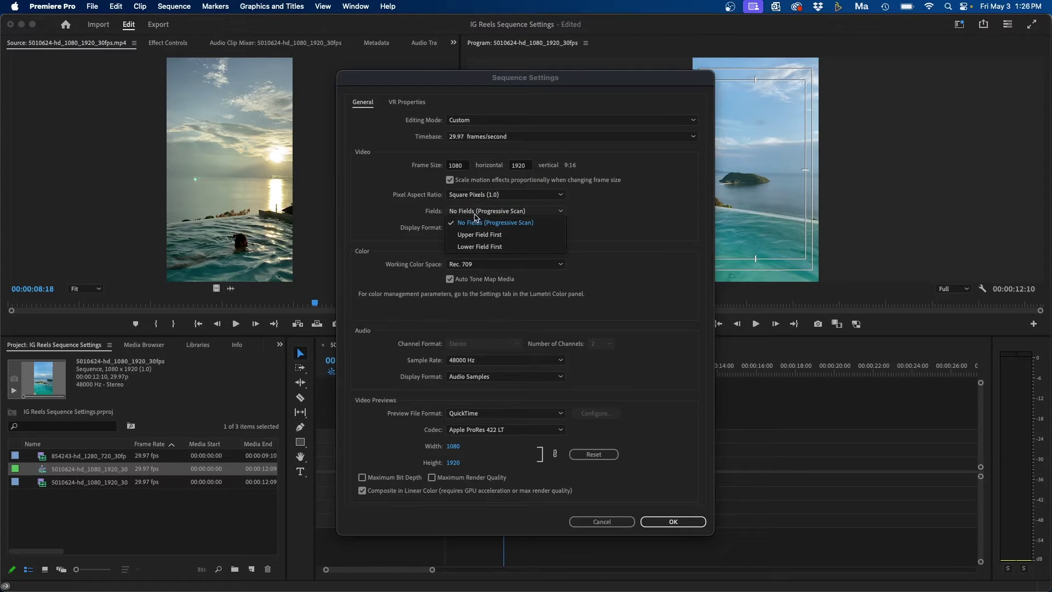
pyautogui.click(475, 220)
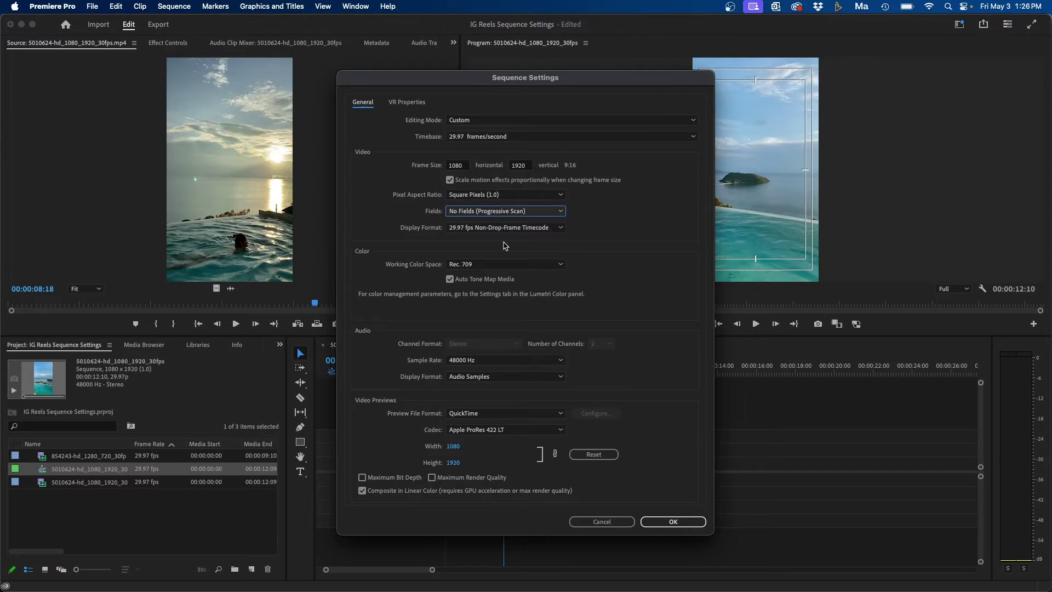
pyautogui.click(464, 227)
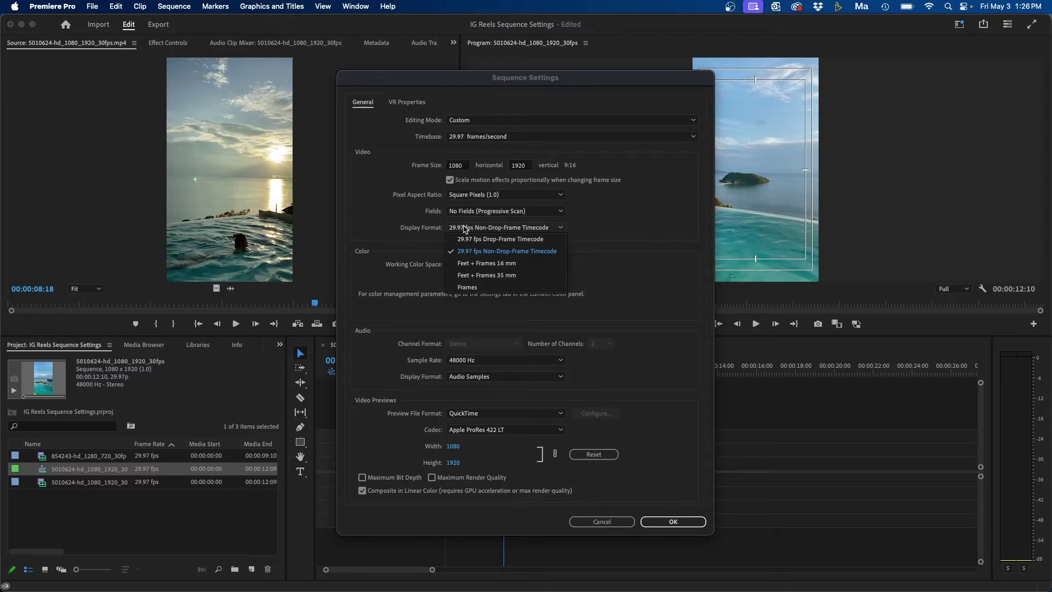
pyautogui.click(474, 250)
pyautogui.click(476, 136)
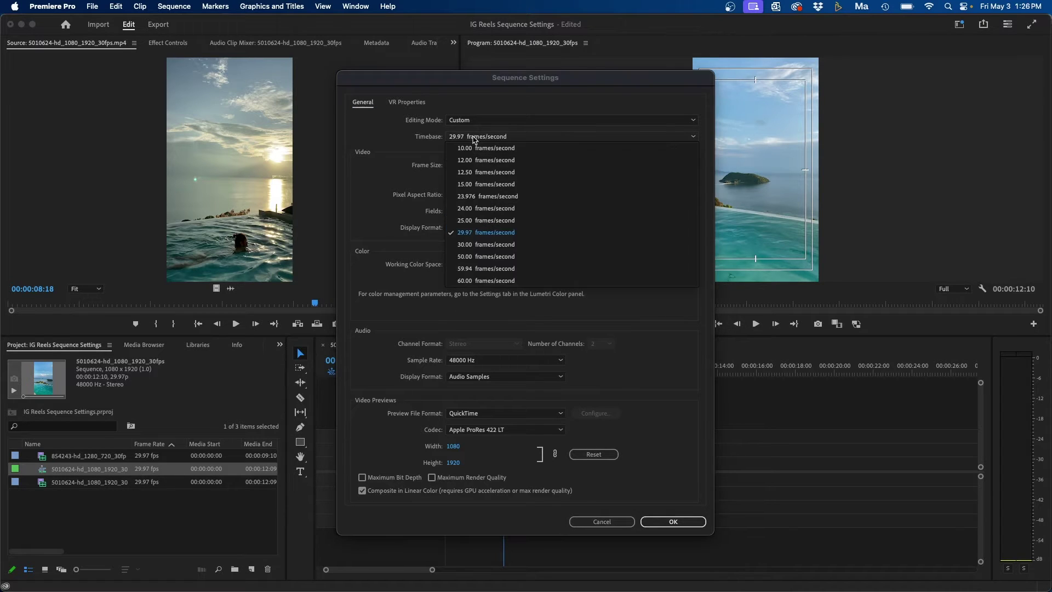
pyautogui.click(475, 234)
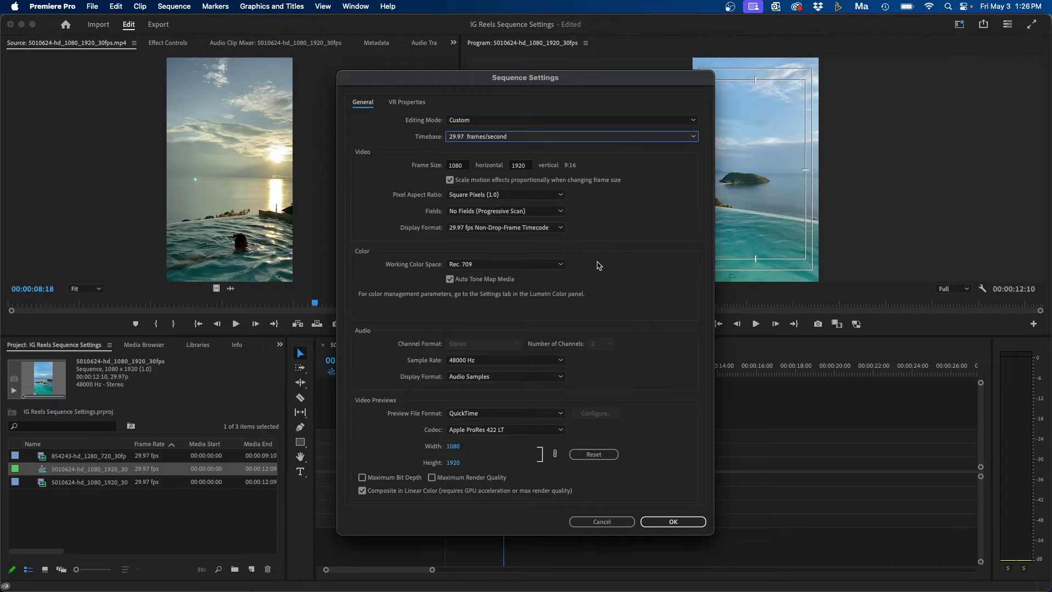
pyautogui.click(450, 279)
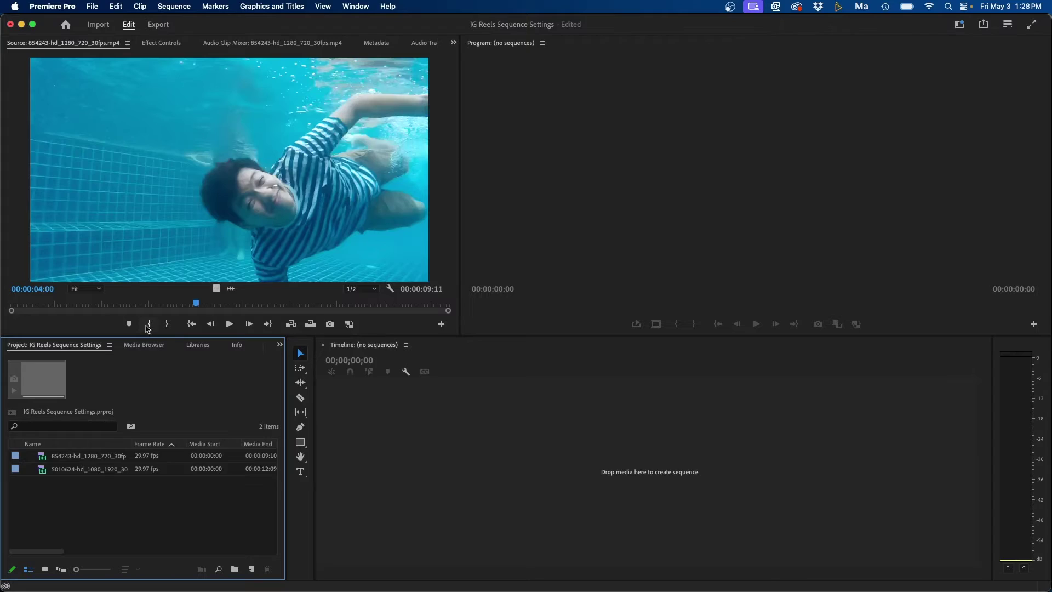
# - Scrub the underwater clip back to about 00:00:01:28 in the Source monitor
pyautogui.moveTo(158, 305); pyautogui.dragTo(99, 302)
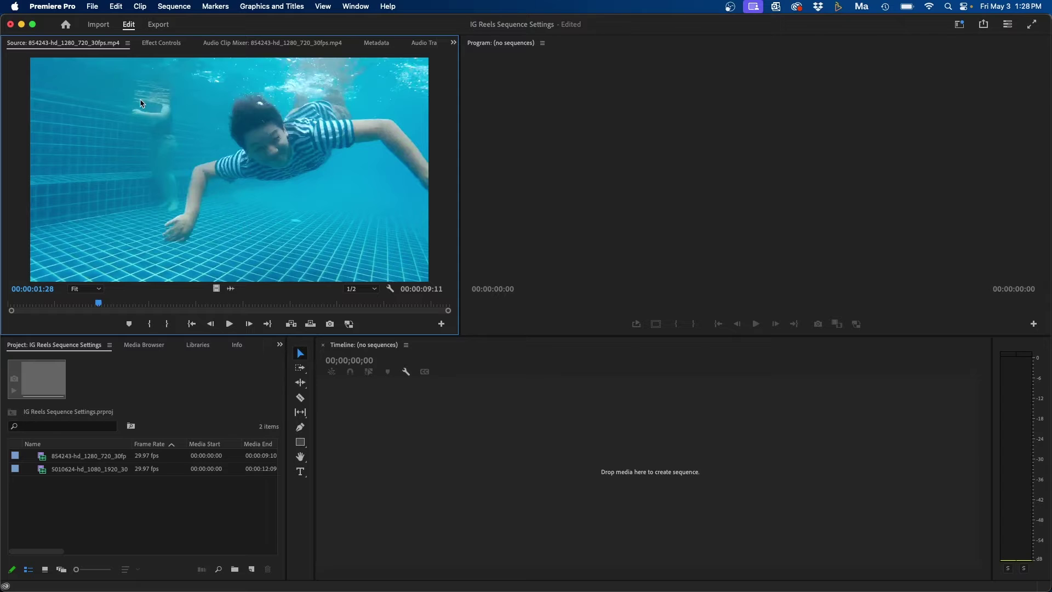
# - Create Sequence 03 from the Social > Social Media Portrait 9x16 30 fps preset
pyautogui.click(93, 6)
pyautogui.moveTo(99, 23)
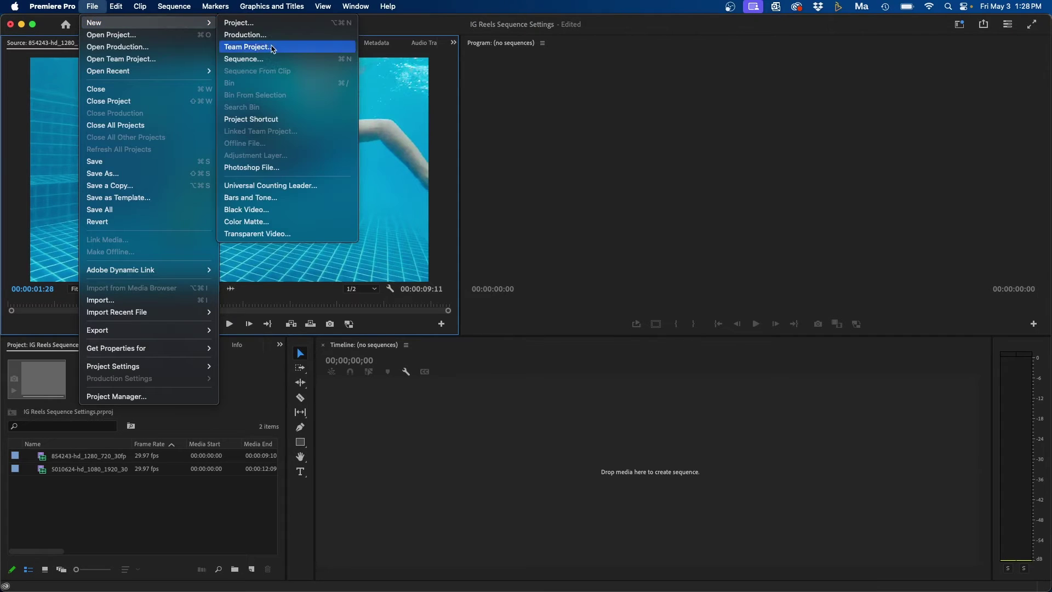
pyautogui.click(269, 59)
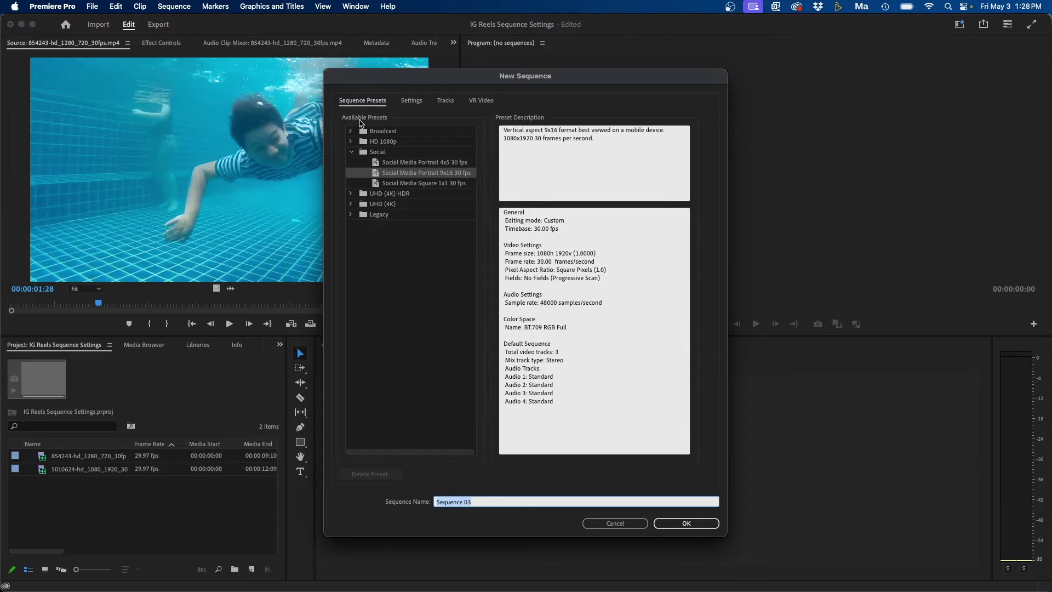
pyautogui.click(375, 154)
pyautogui.click(392, 171)
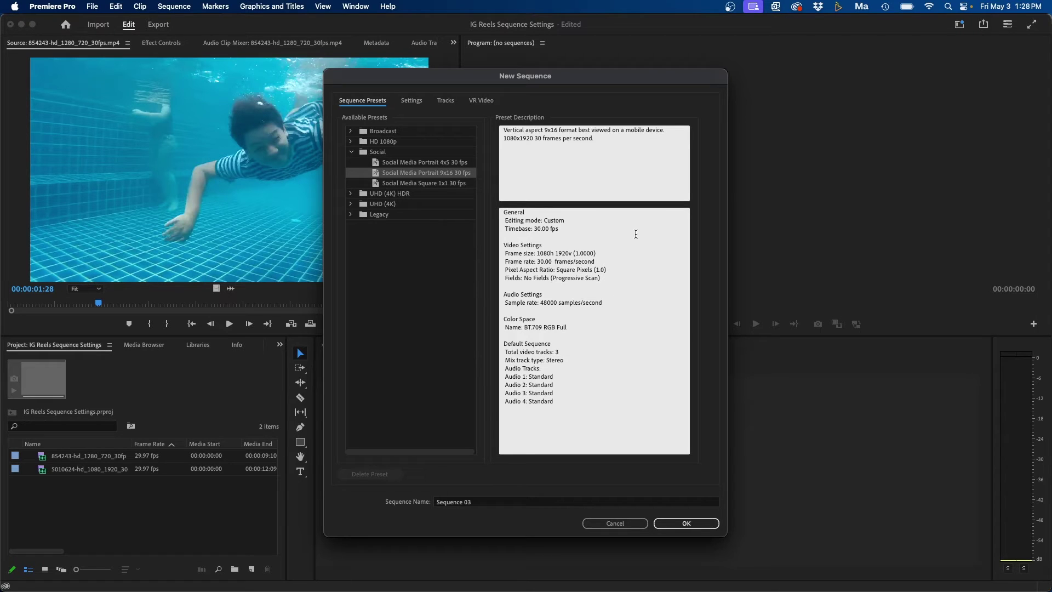
pyautogui.click(679, 522)
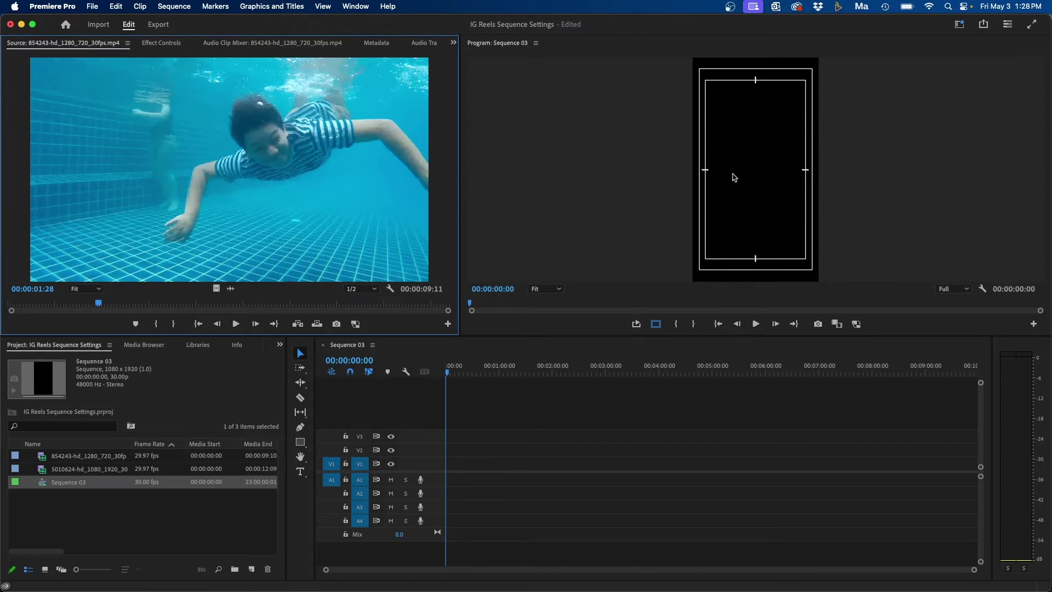
pyautogui.click(44, 481)
# - Delete Sequence 03 and create Sequence 04 from the 9x16 preset, confirming its 1080x1920 frame
pyautogui.press('Delete')
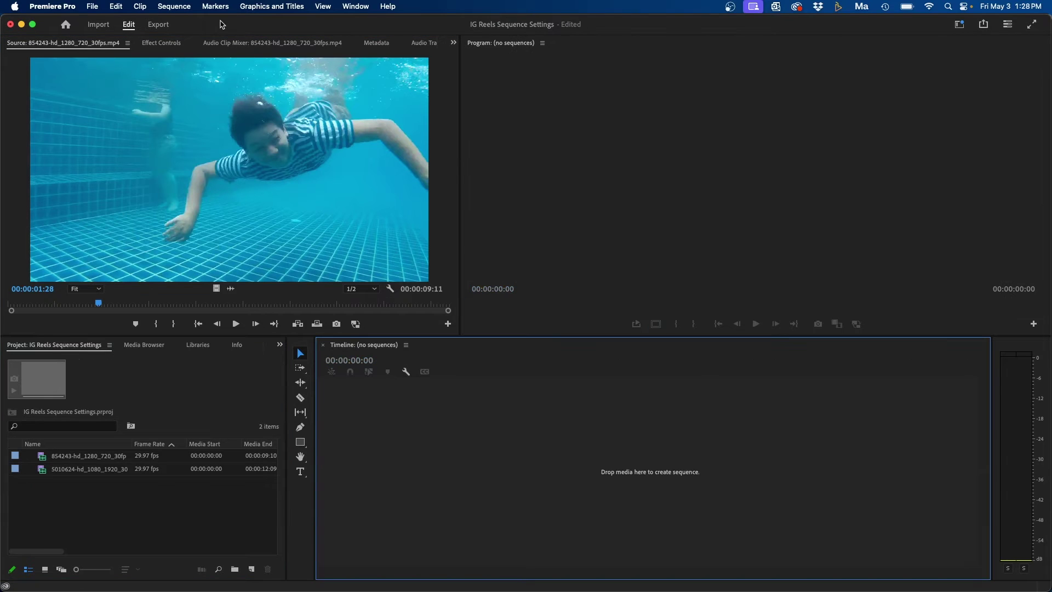
pyautogui.click(92, 6)
pyautogui.moveTo(110, 23)
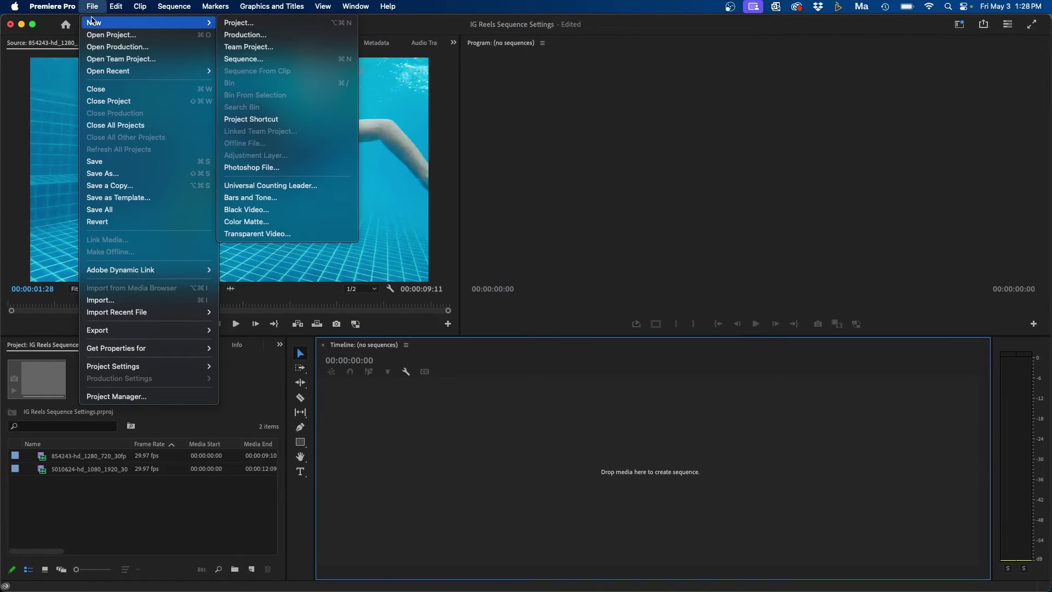
pyautogui.click(258, 59)
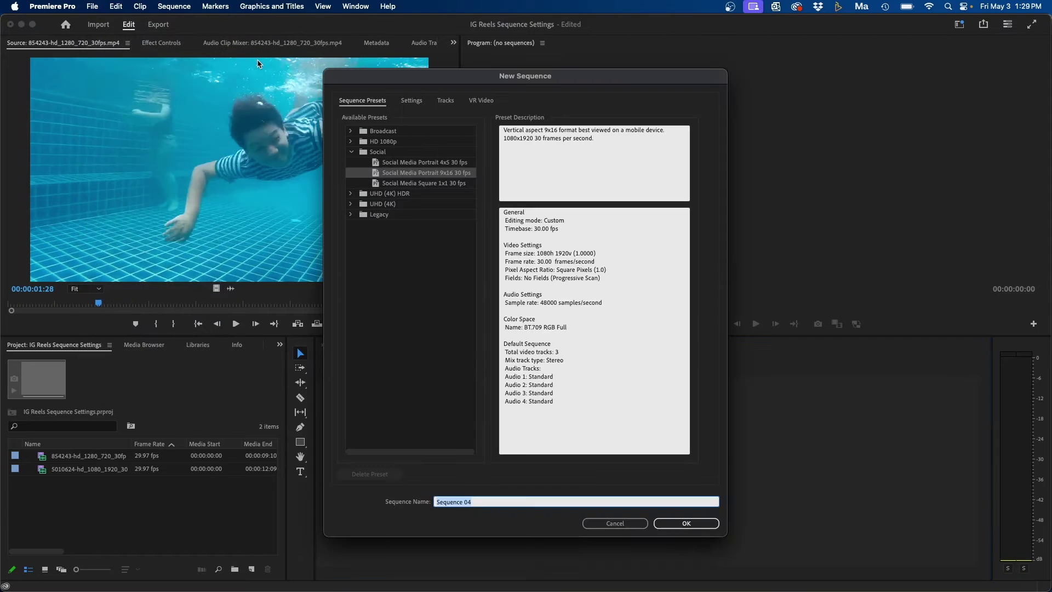
pyautogui.click(411, 102)
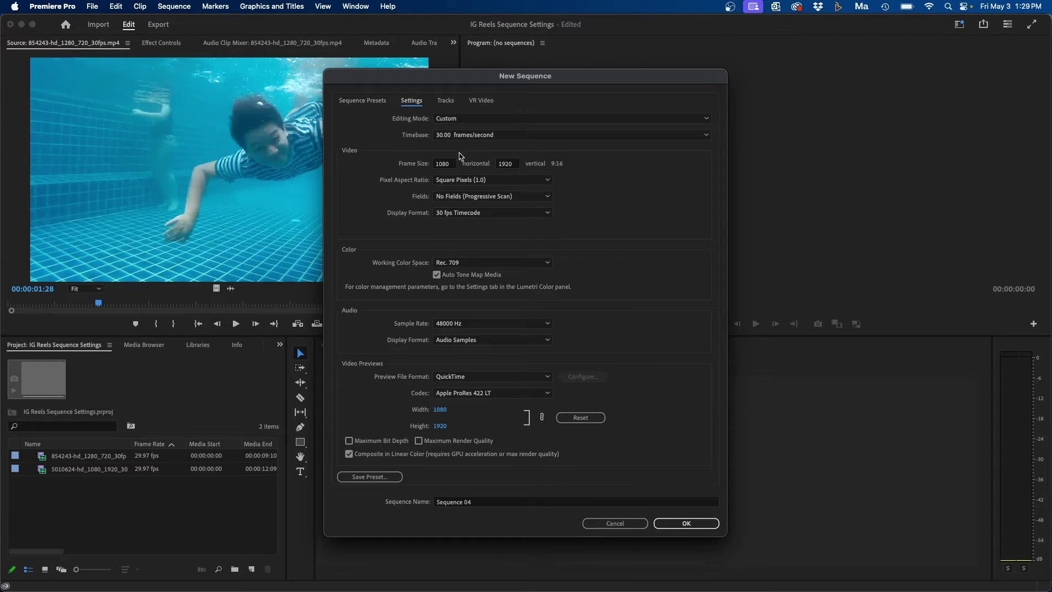
pyautogui.click(450, 166)
pyautogui.click(508, 165)
pyautogui.click(686, 522)
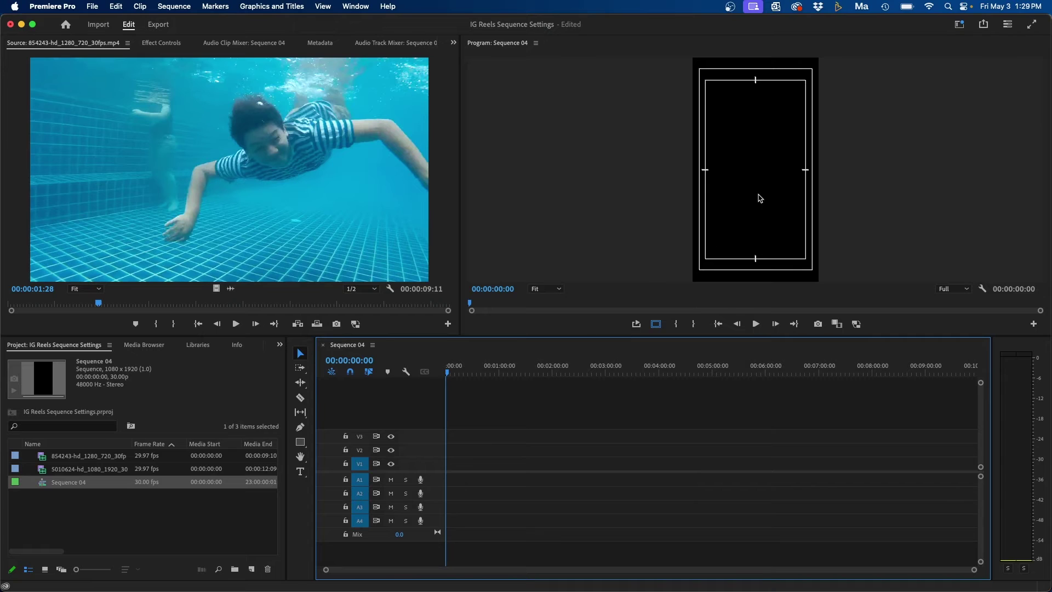
pyautogui.click(56, 456)
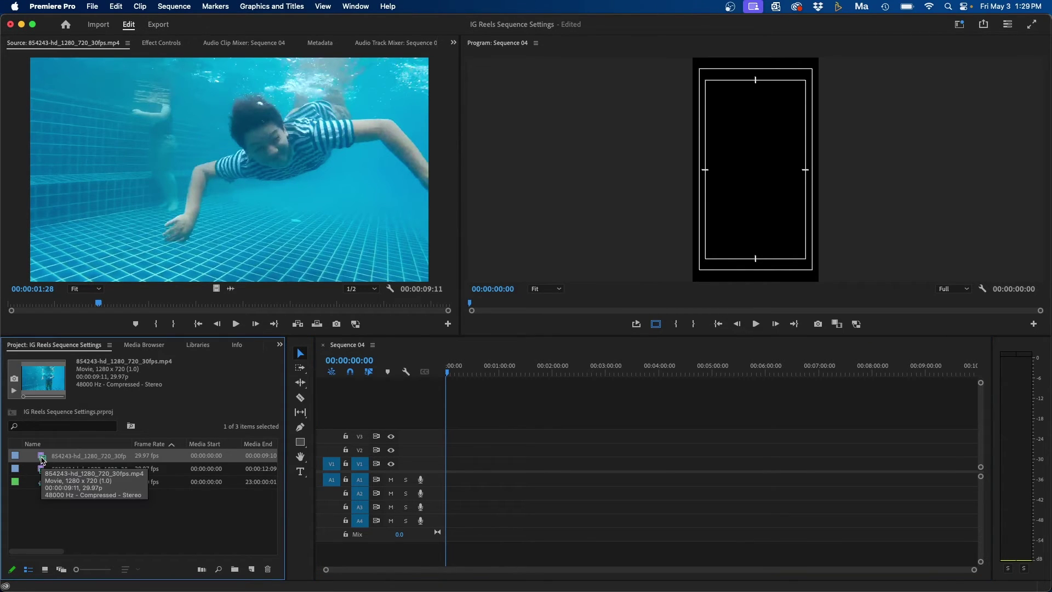
# - Place the 1280x720 pool clip at the start of Sequence 04, keeping the existing vertical settings
pyautogui.moveTo(42, 459); pyautogui.dragTo(439, 470)
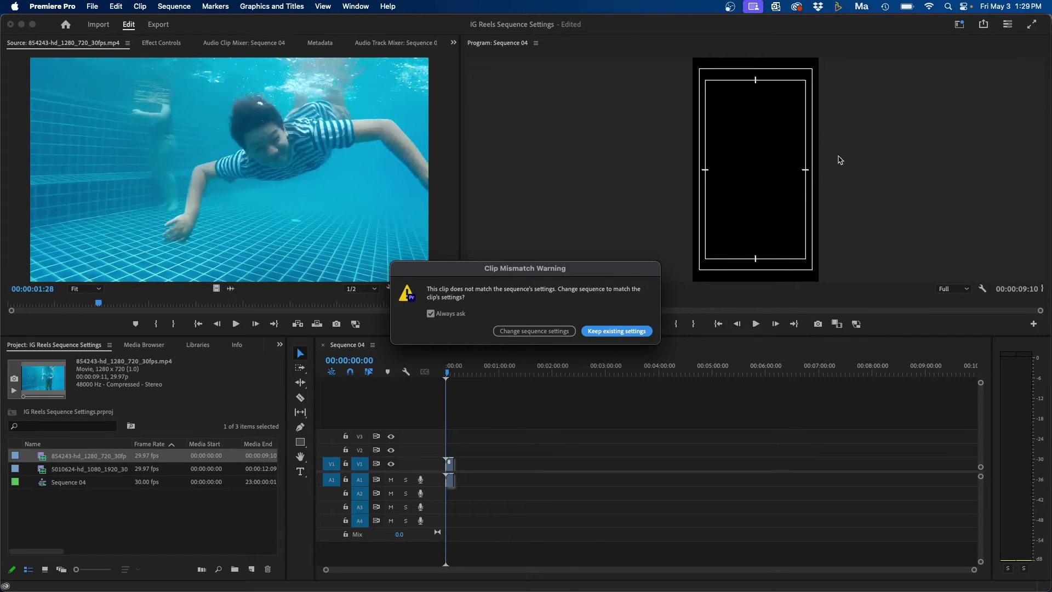
pyautogui.click(611, 331)
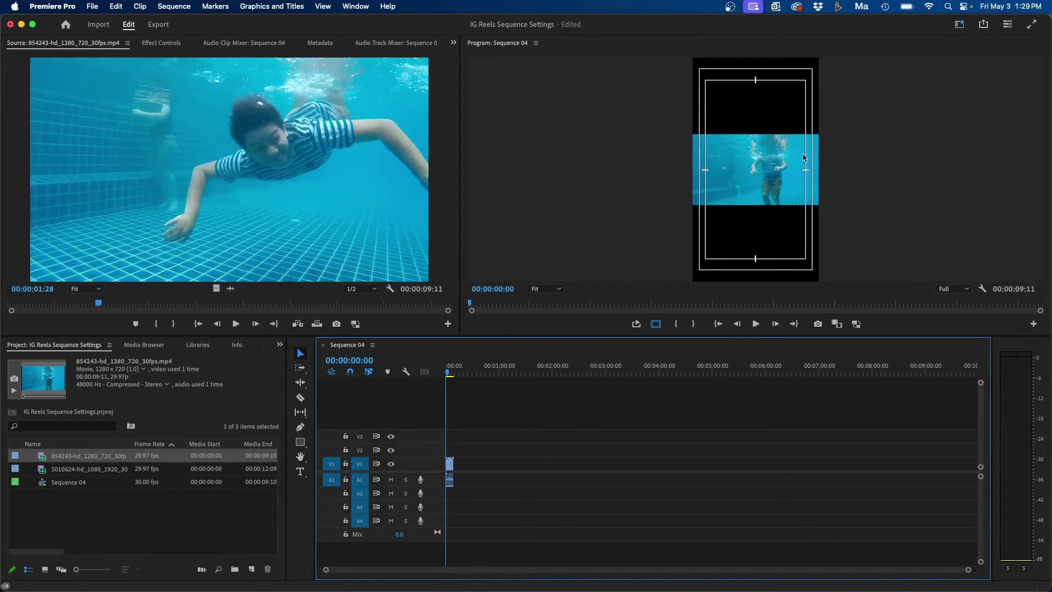
pyautogui.click(450, 464)
# - Raise the pool clip's Motion Scale in Effect Controls from 84.4 to 273.4
pyautogui.click(146, 43)
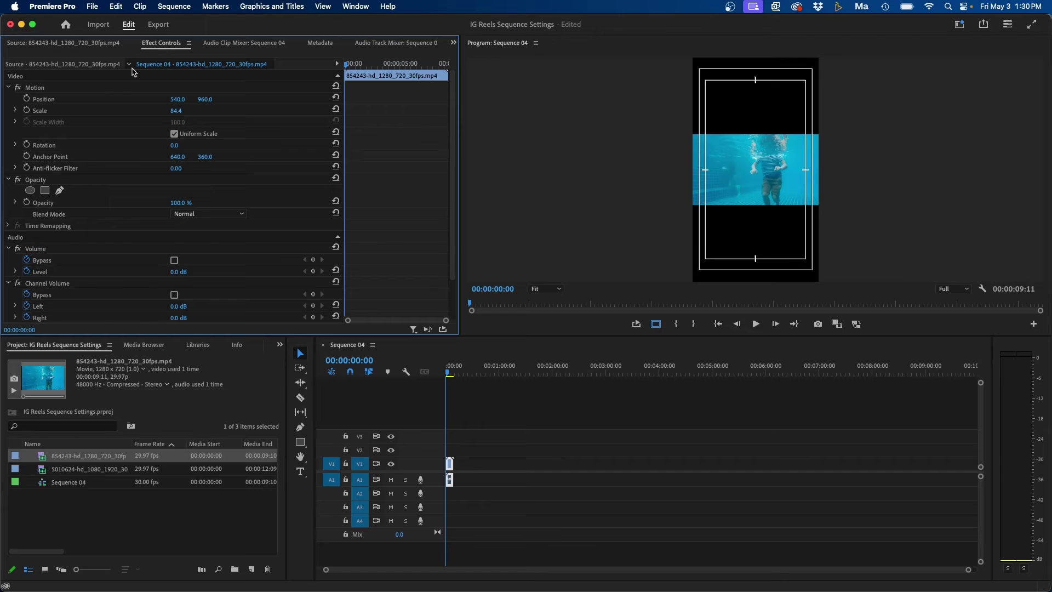
pyautogui.click(356, 7)
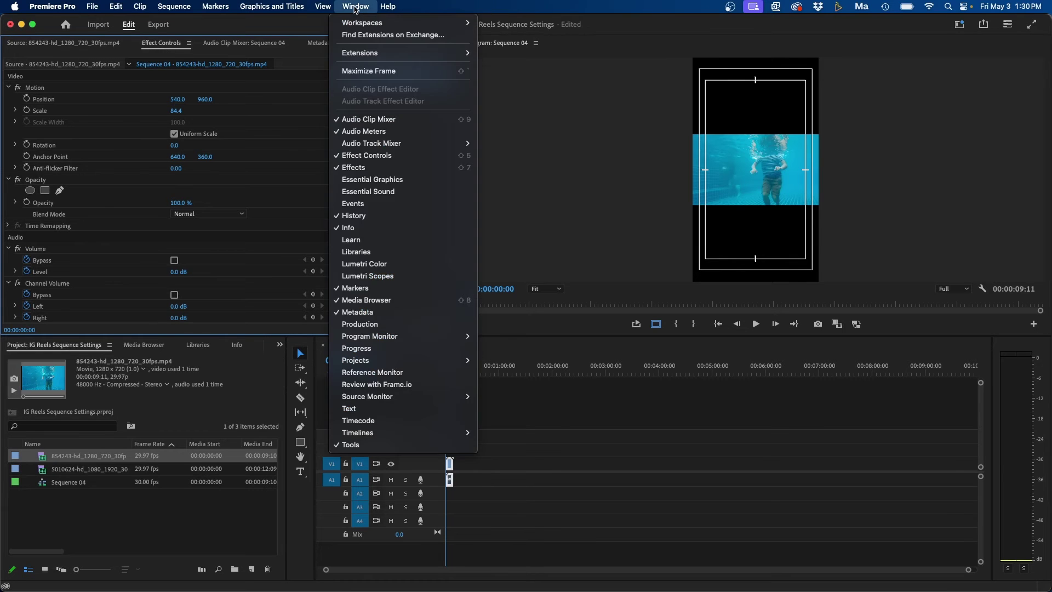
pyautogui.click(356, 157)
pyautogui.moveTo(177, 111); pyautogui.dragTo(281, 112)
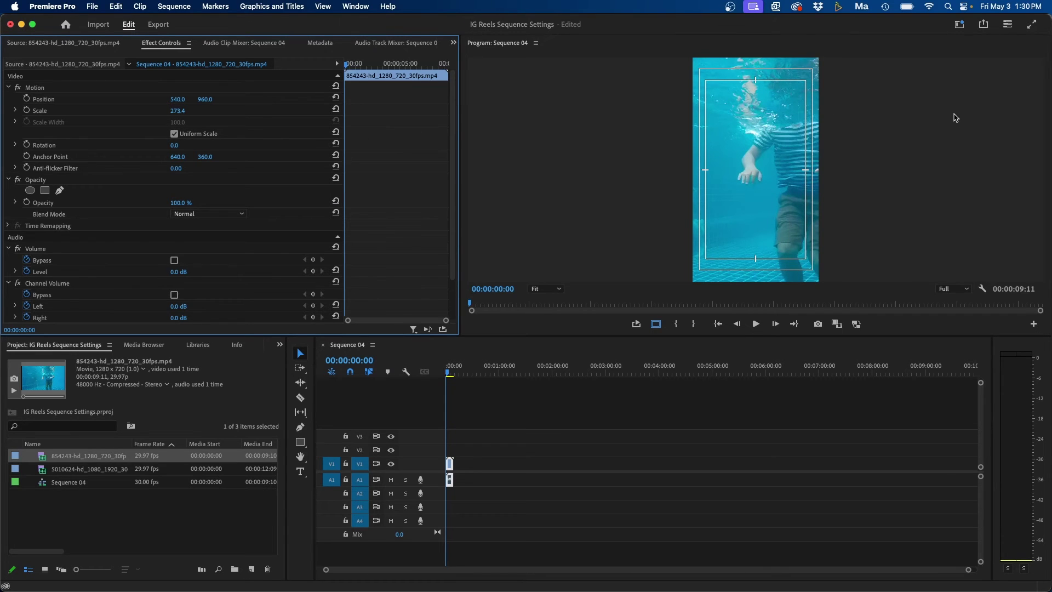
pyautogui.click(959, 25)
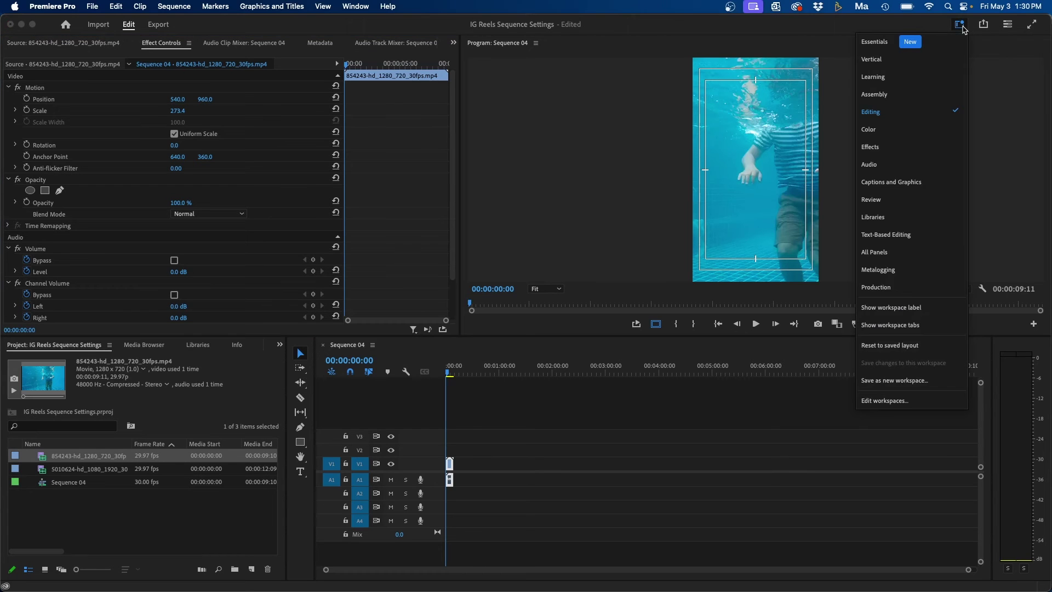
# - Switch to the Vertical workspace and center the pool clip's Position at 540.0, 960.0
pyautogui.click(930, 65)
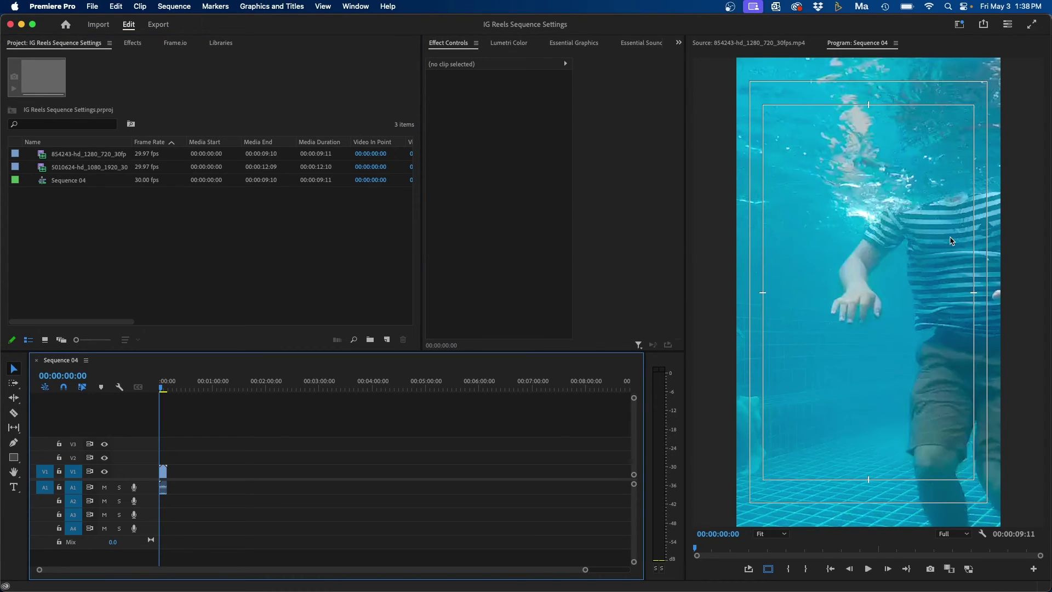
pyautogui.click(162, 471)
pyautogui.moveTo(503, 99)
pyautogui.mouseDown()
pyautogui.moveTo(482, 99)
pyautogui.moveTo(508, 99)
pyautogui.mouseUp()
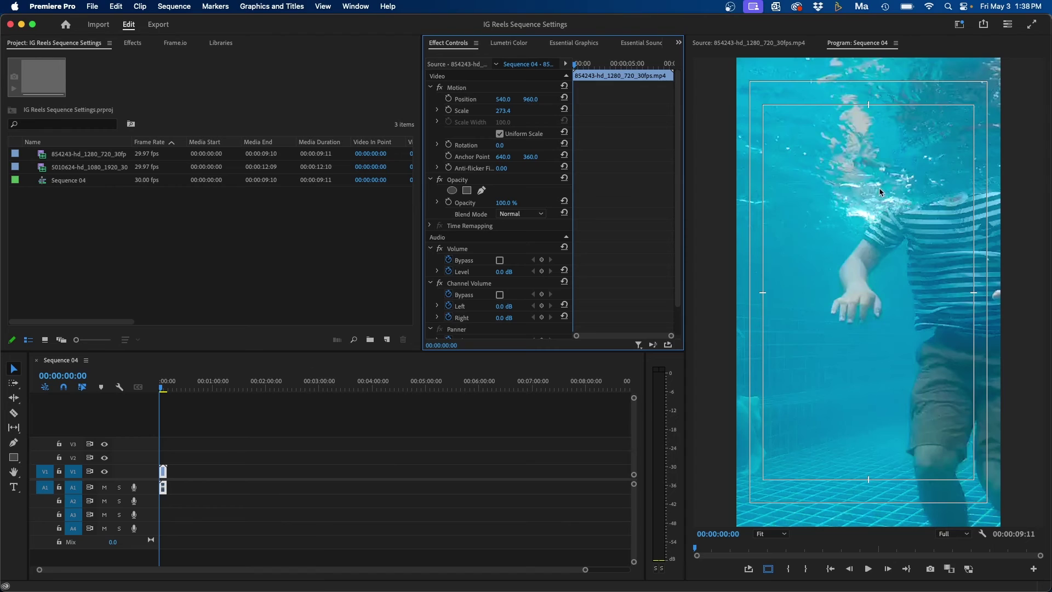
# - Search Effects for 'auto', apply Auto Reframe to the pool clip, and play it back
pyautogui.click(199, 243)
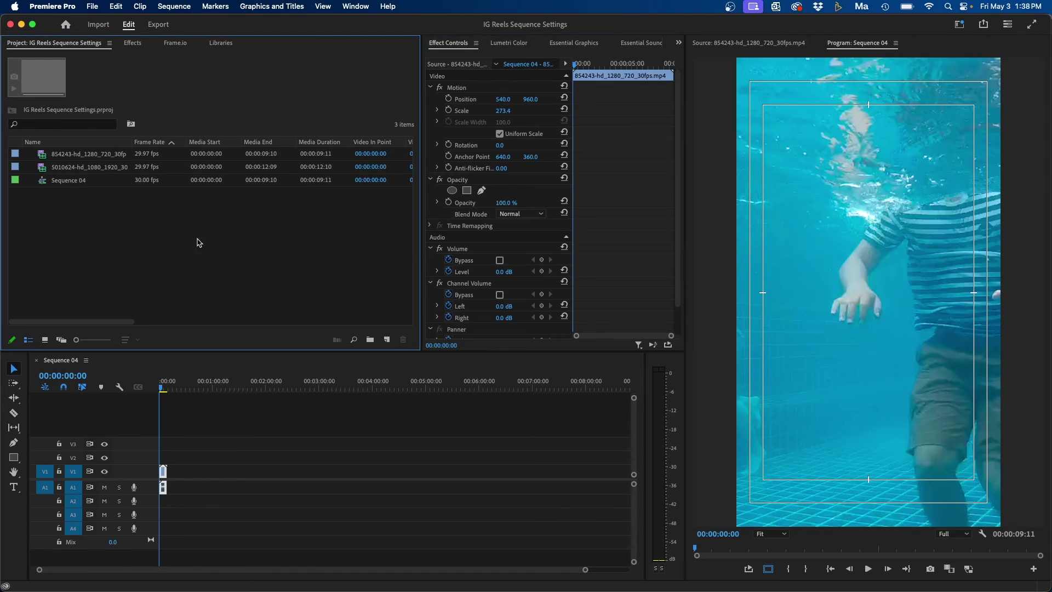
pyautogui.click(134, 44)
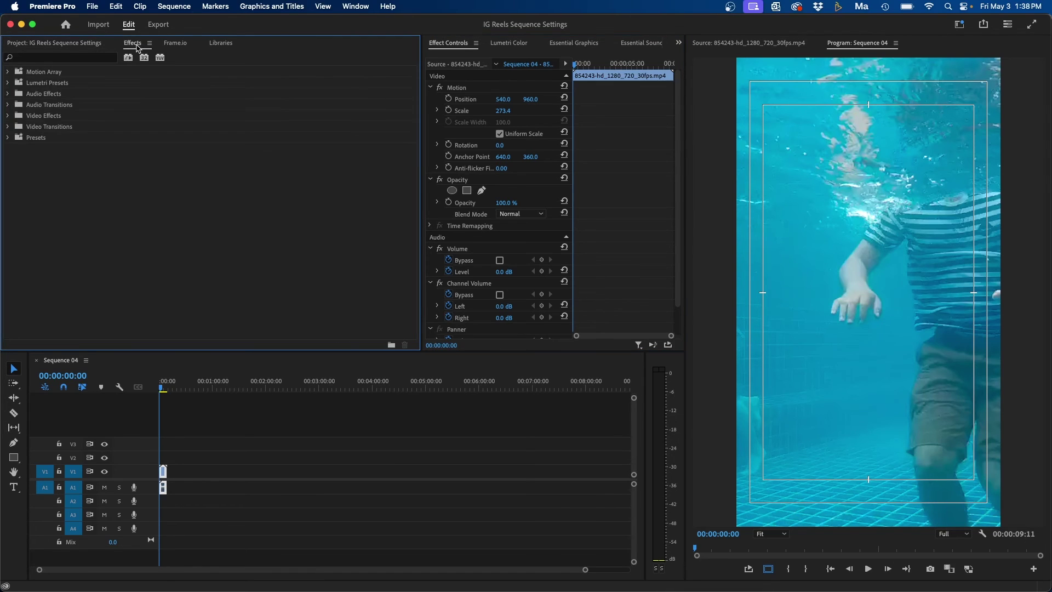
pyautogui.click(354, 6)
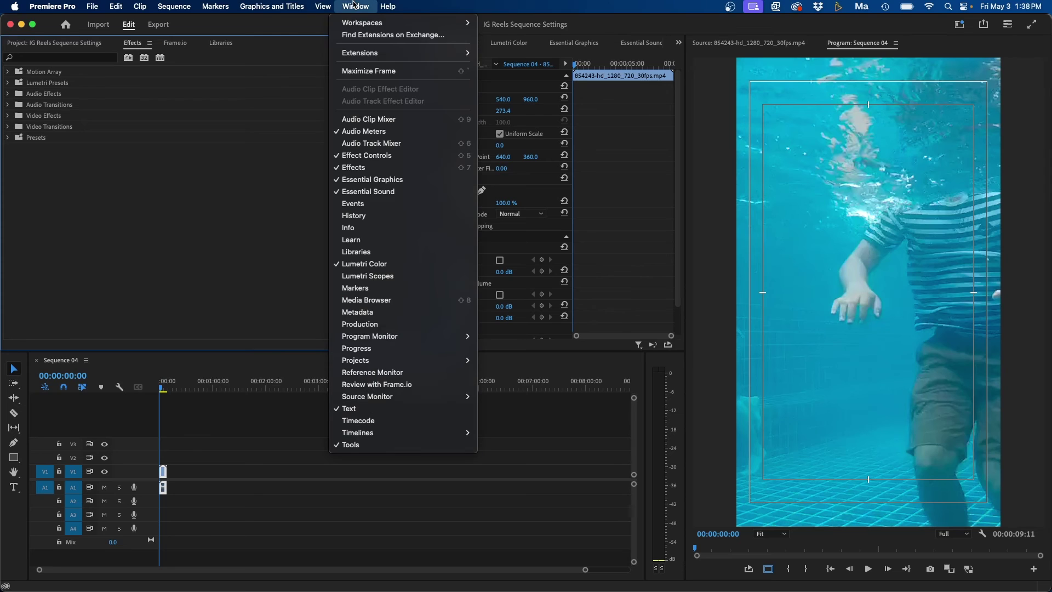
pyautogui.press('Escape')
pyautogui.click(51, 58)
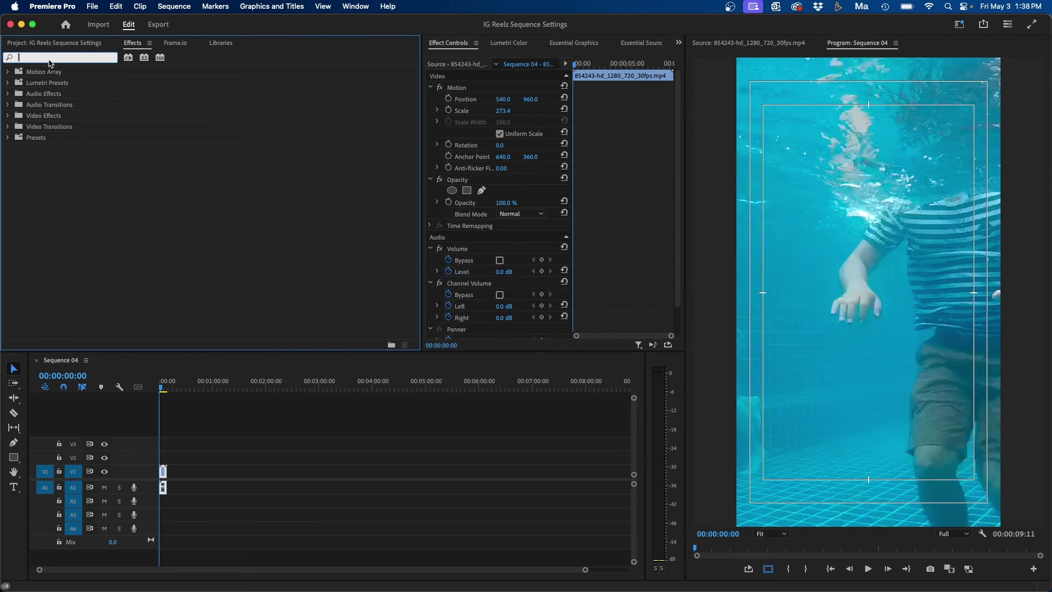
pyautogui.write('auto')
pyautogui.doubleClick(52, 270)
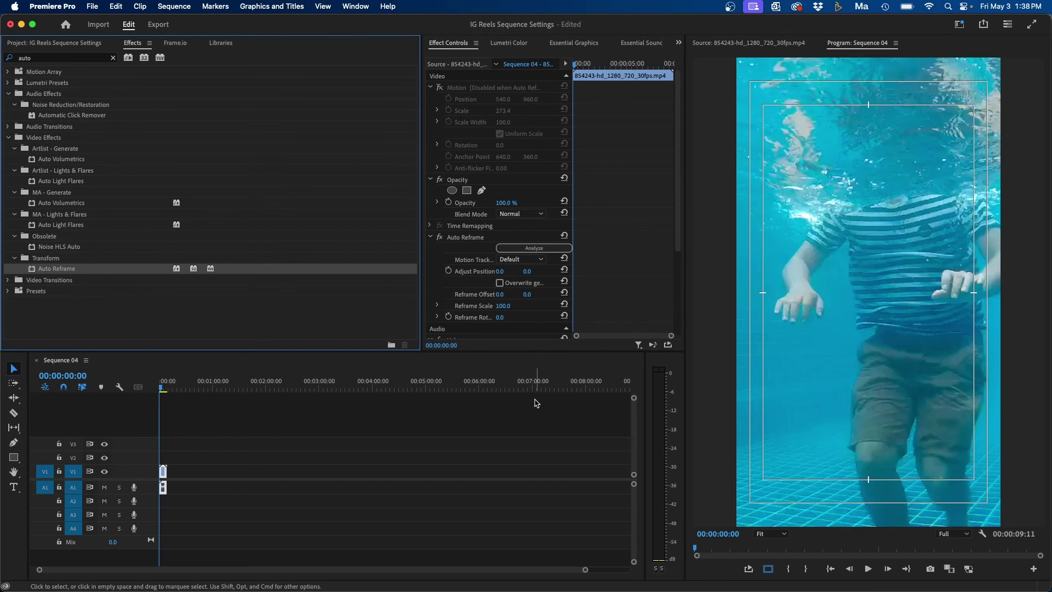
pyautogui.press('space')
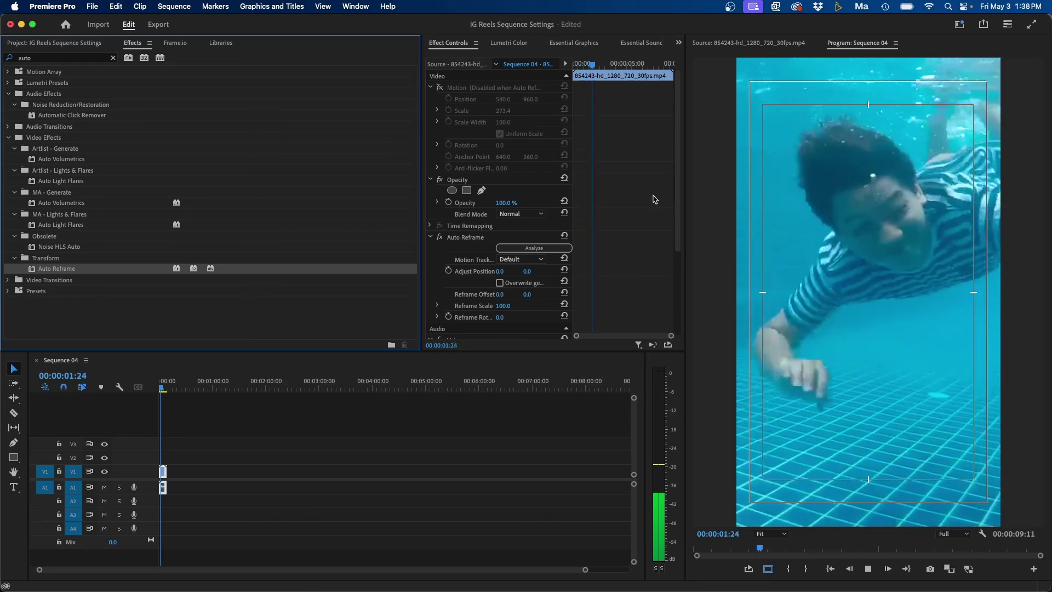